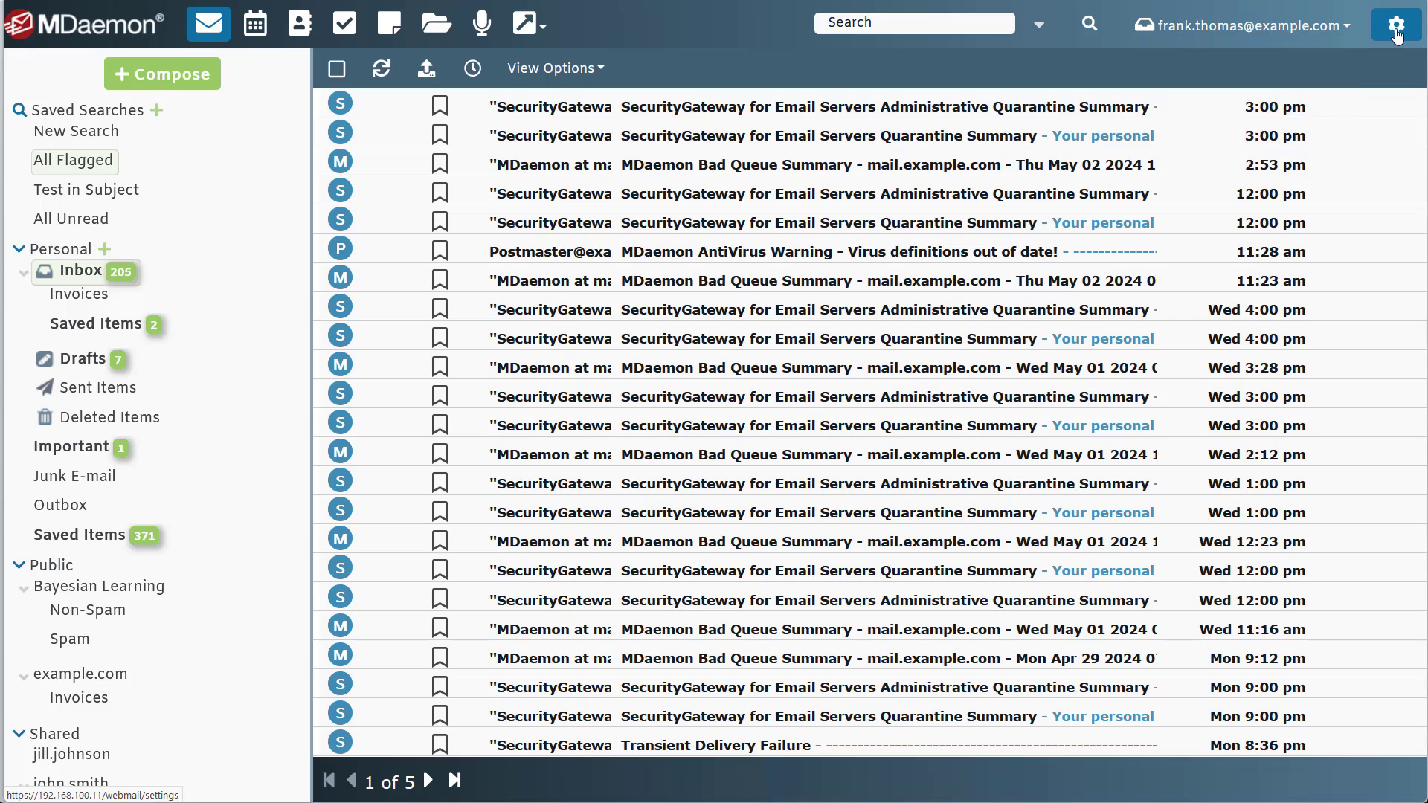
# Step: Bring up the Inbox's folder actions from the Folders settings page
pyautogui.click(1398, 25)
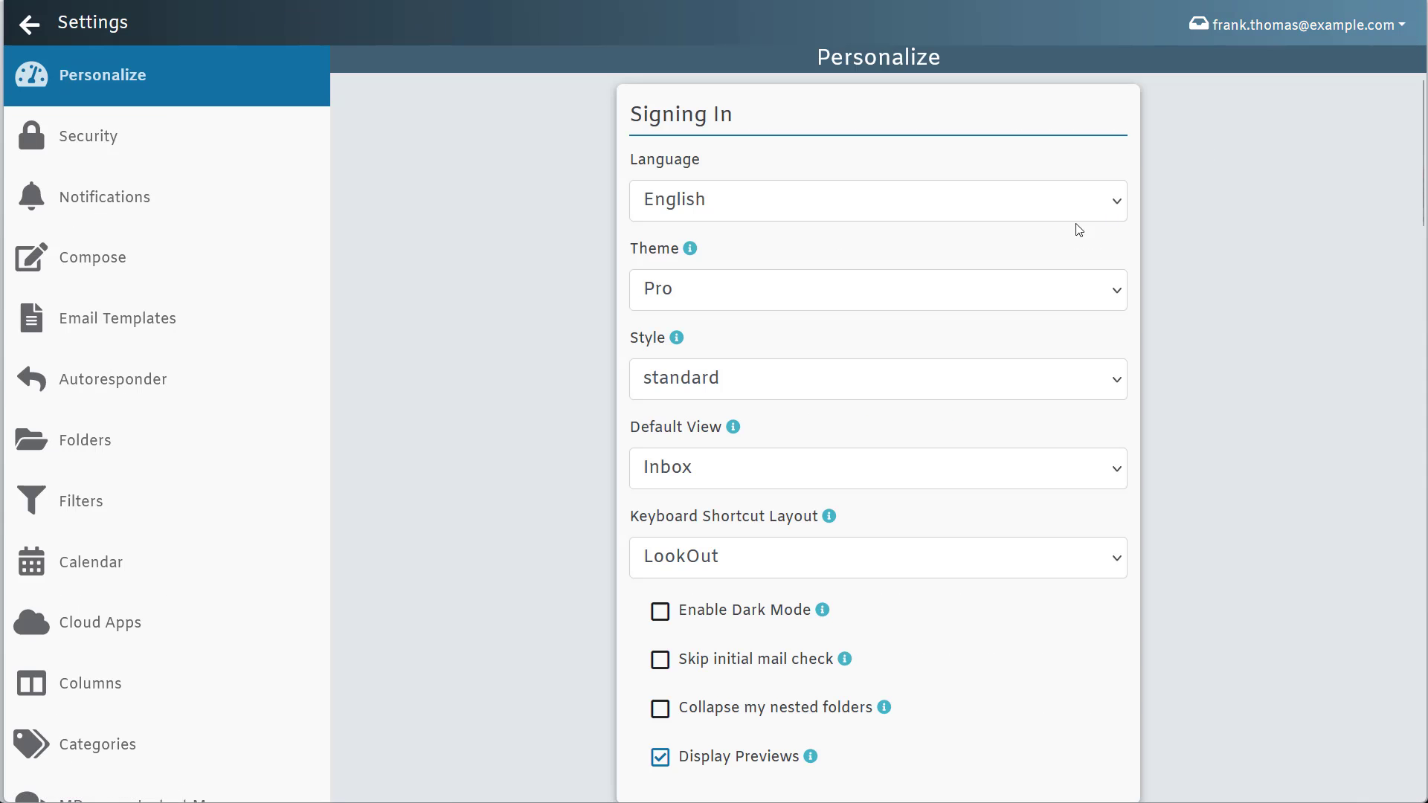
pyautogui.click(62, 448)
pyautogui.scroll(-4, 1385, 411)
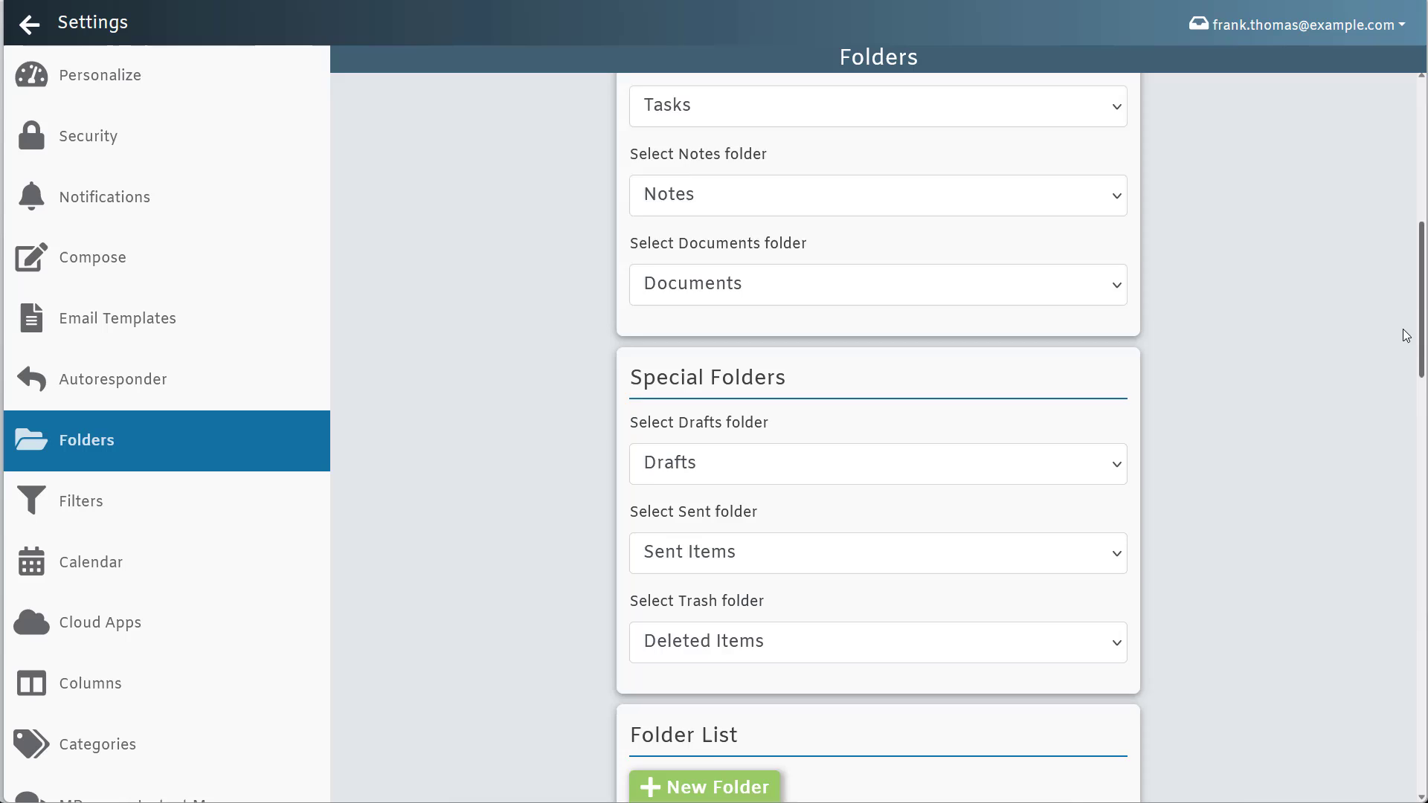
pyautogui.scroll(-4, 1385, 411)
pyautogui.scroll(-3, 1376, 481)
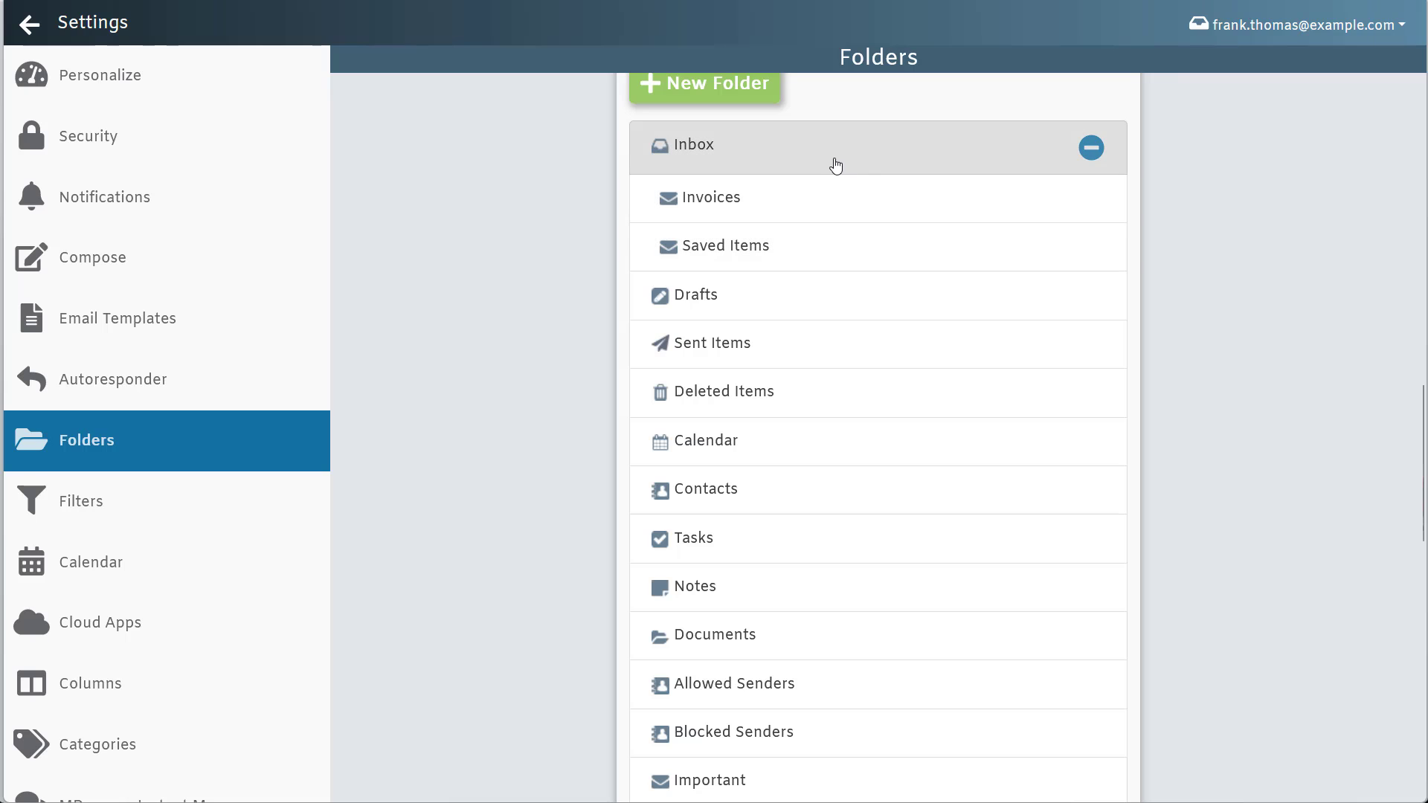
pyautogui.click(821, 164)
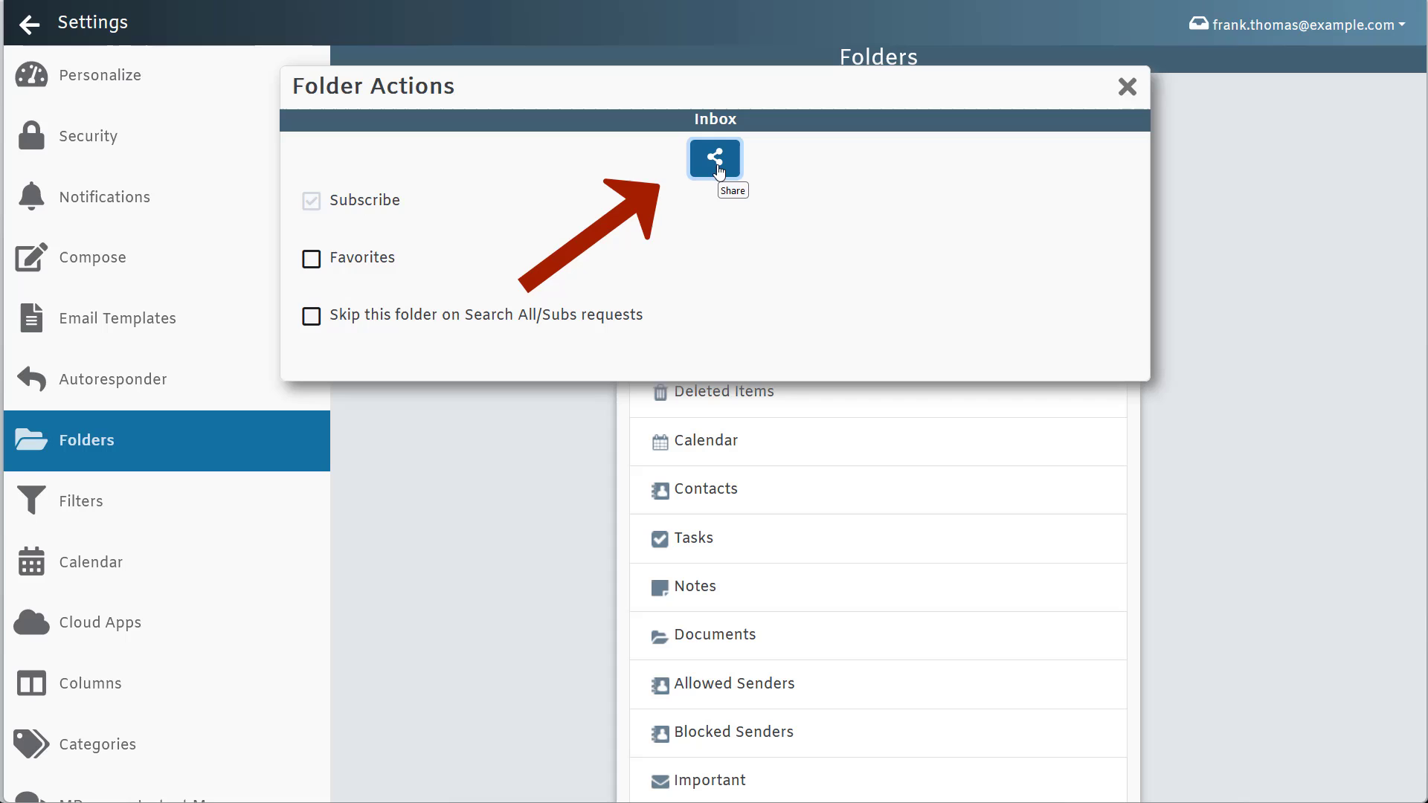
pyautogui.click(715, 160)
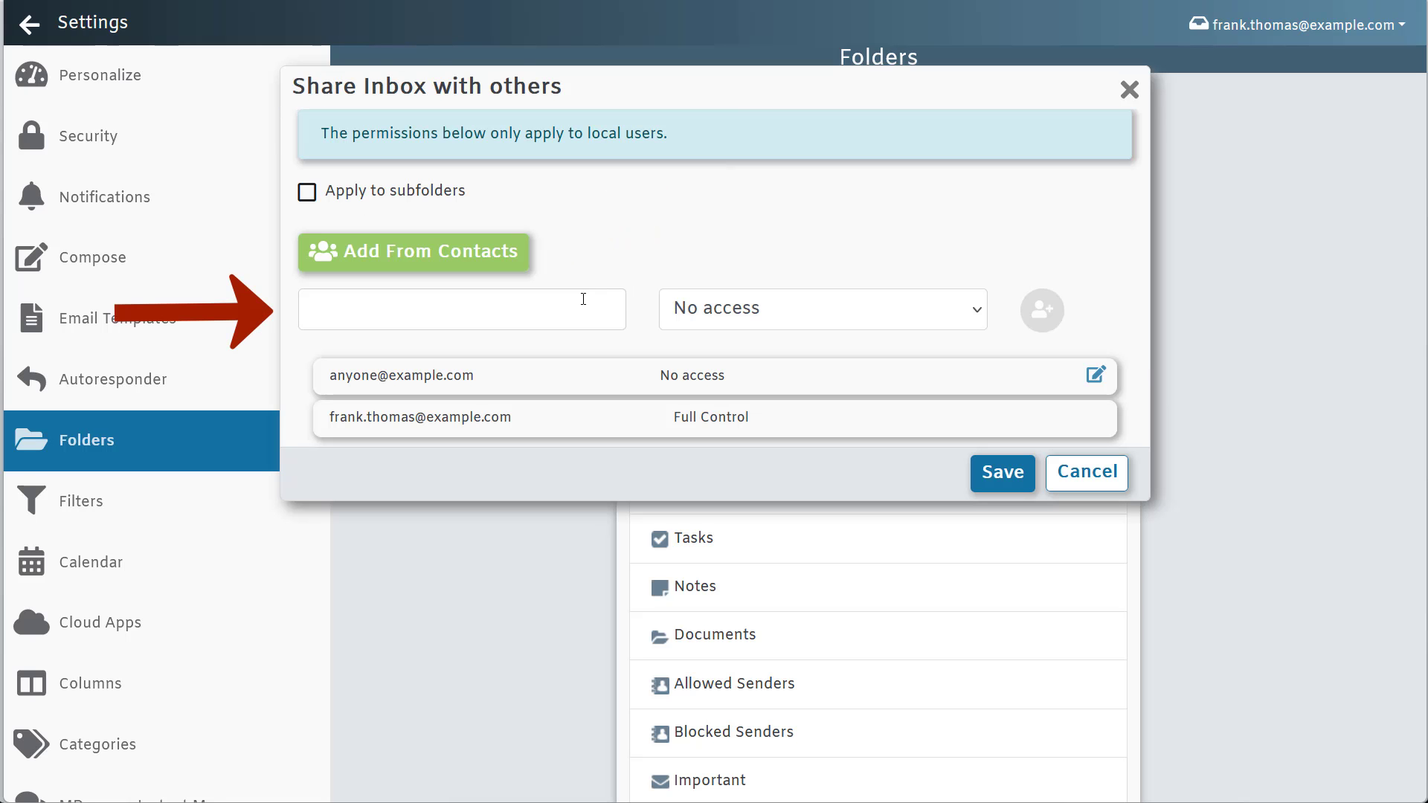
pyautogui.click(556, 308)
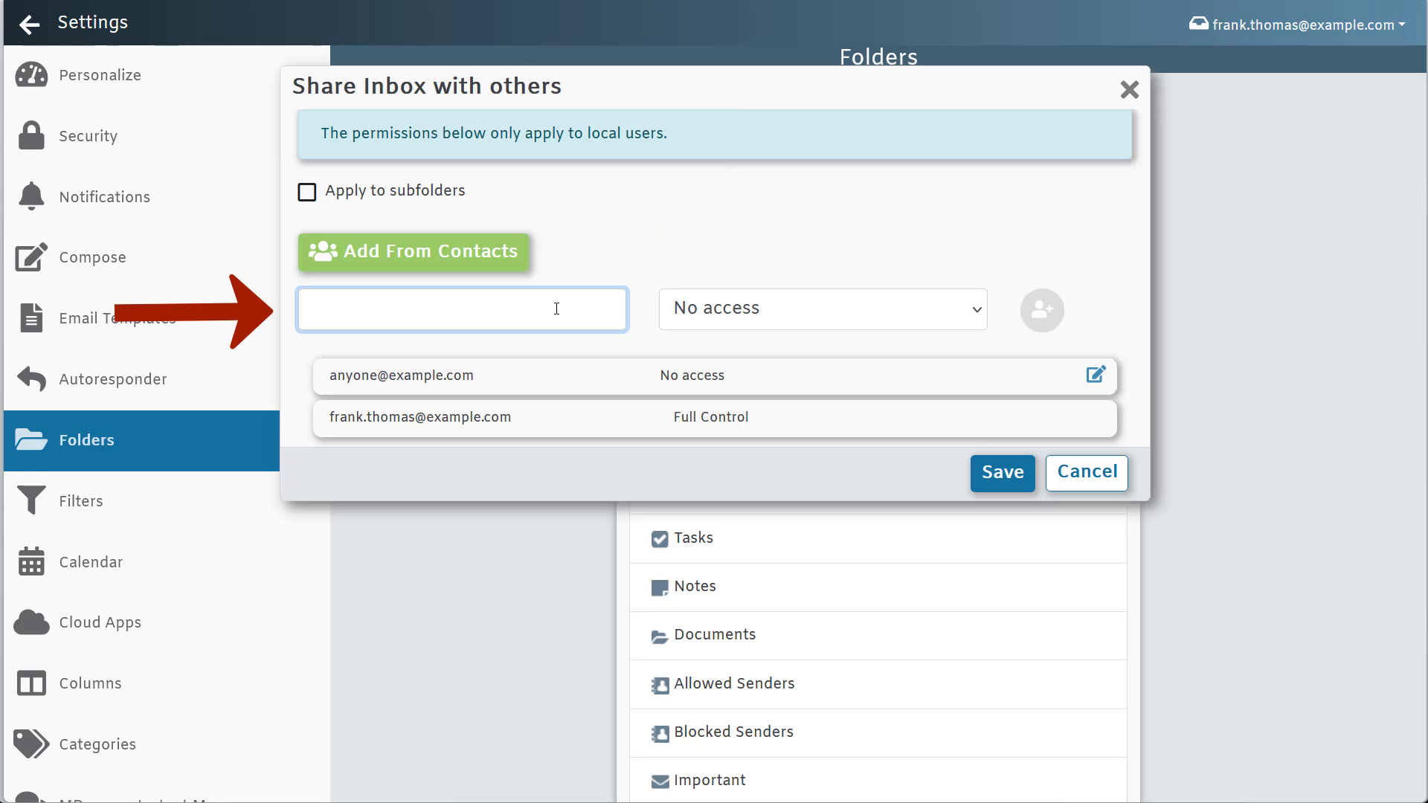
pyautogui.write('john.smith@example.com')
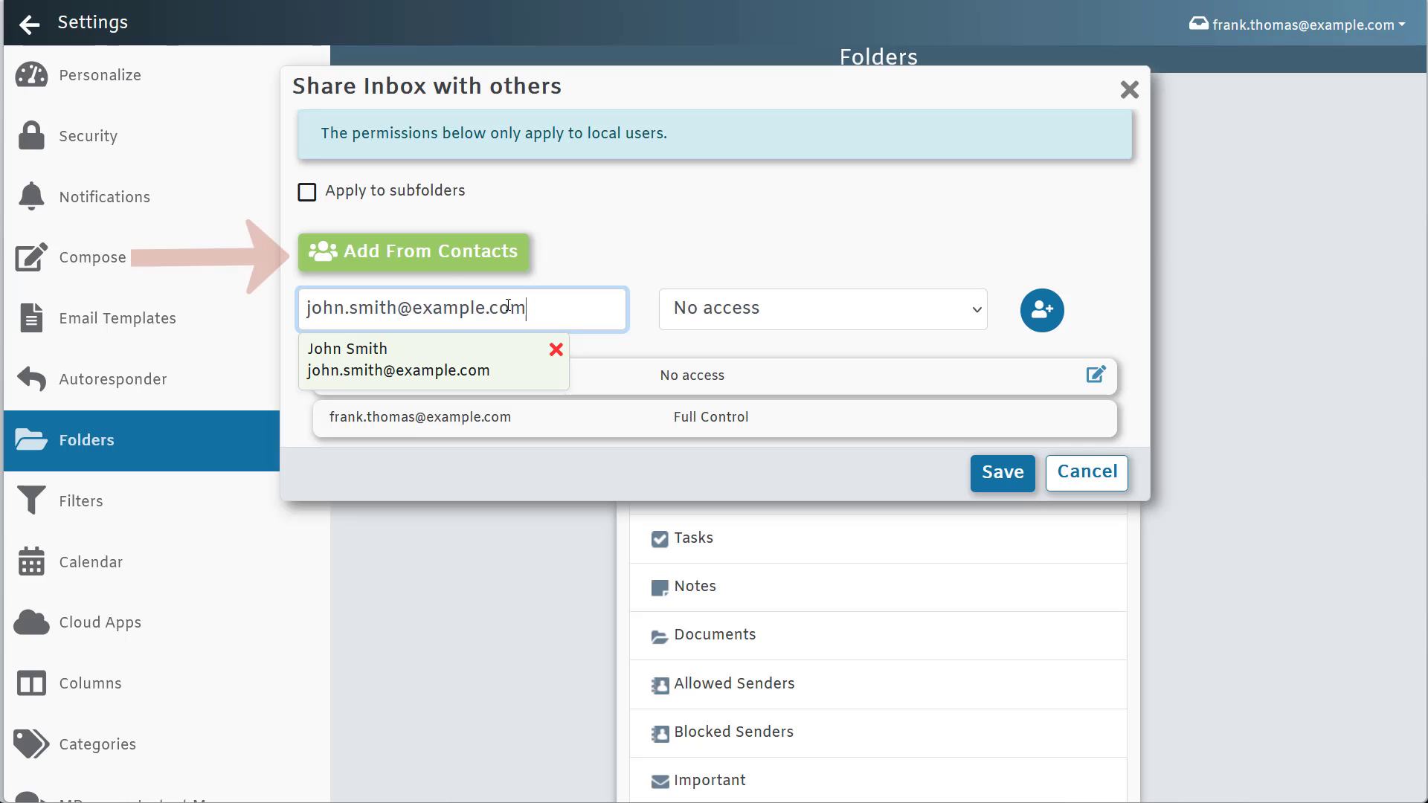
pyautogui.click(422, 260)
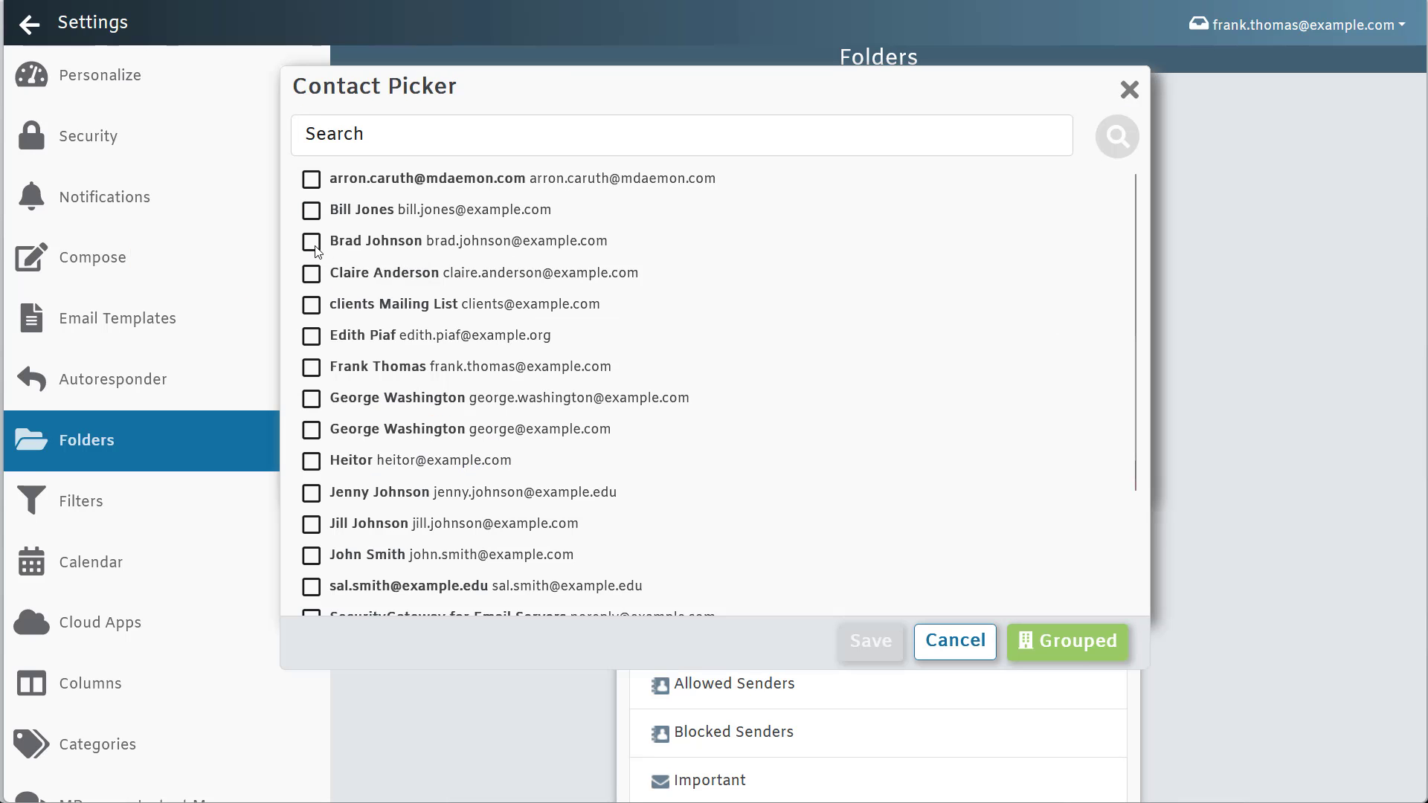
pyautogui.press('Escape')
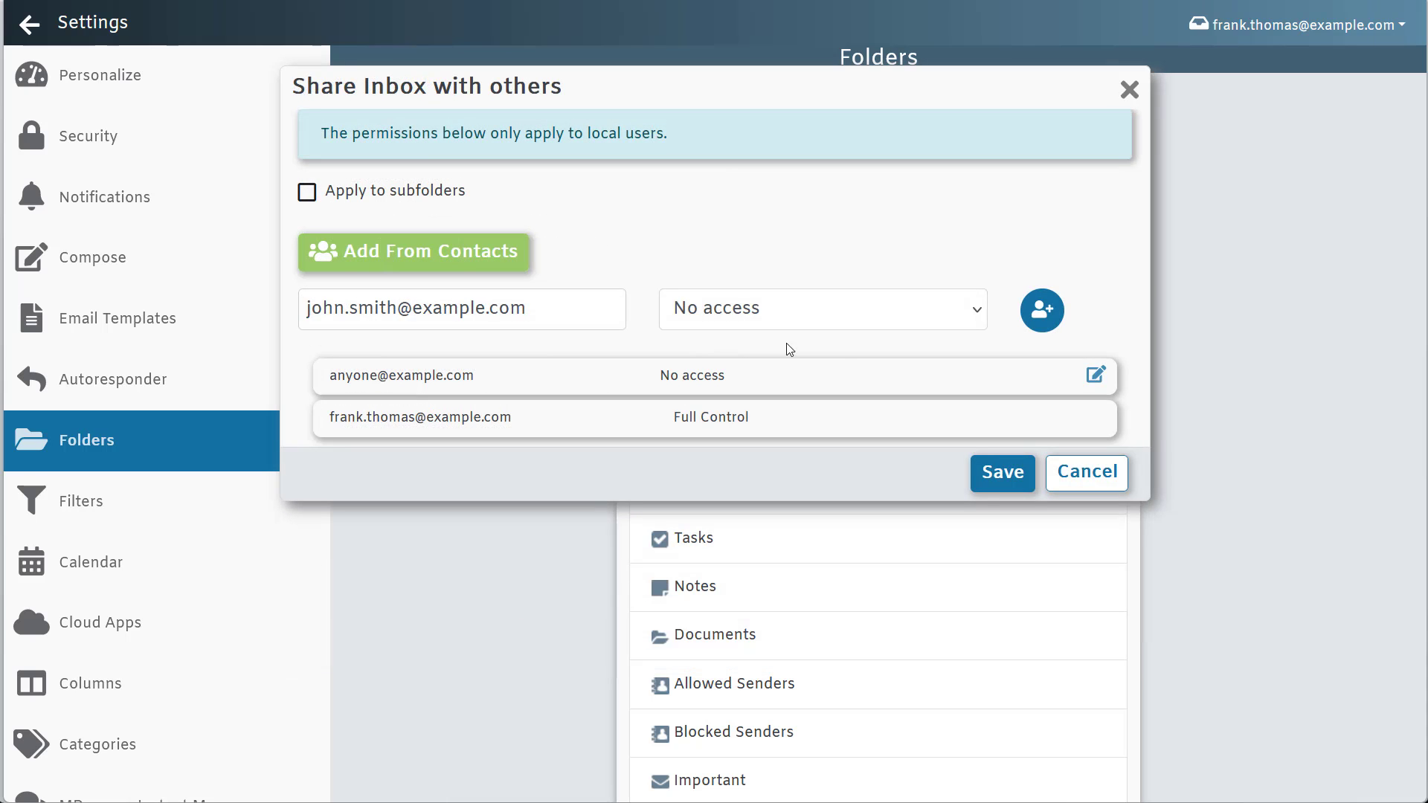
pyautogui.click(978, 315)
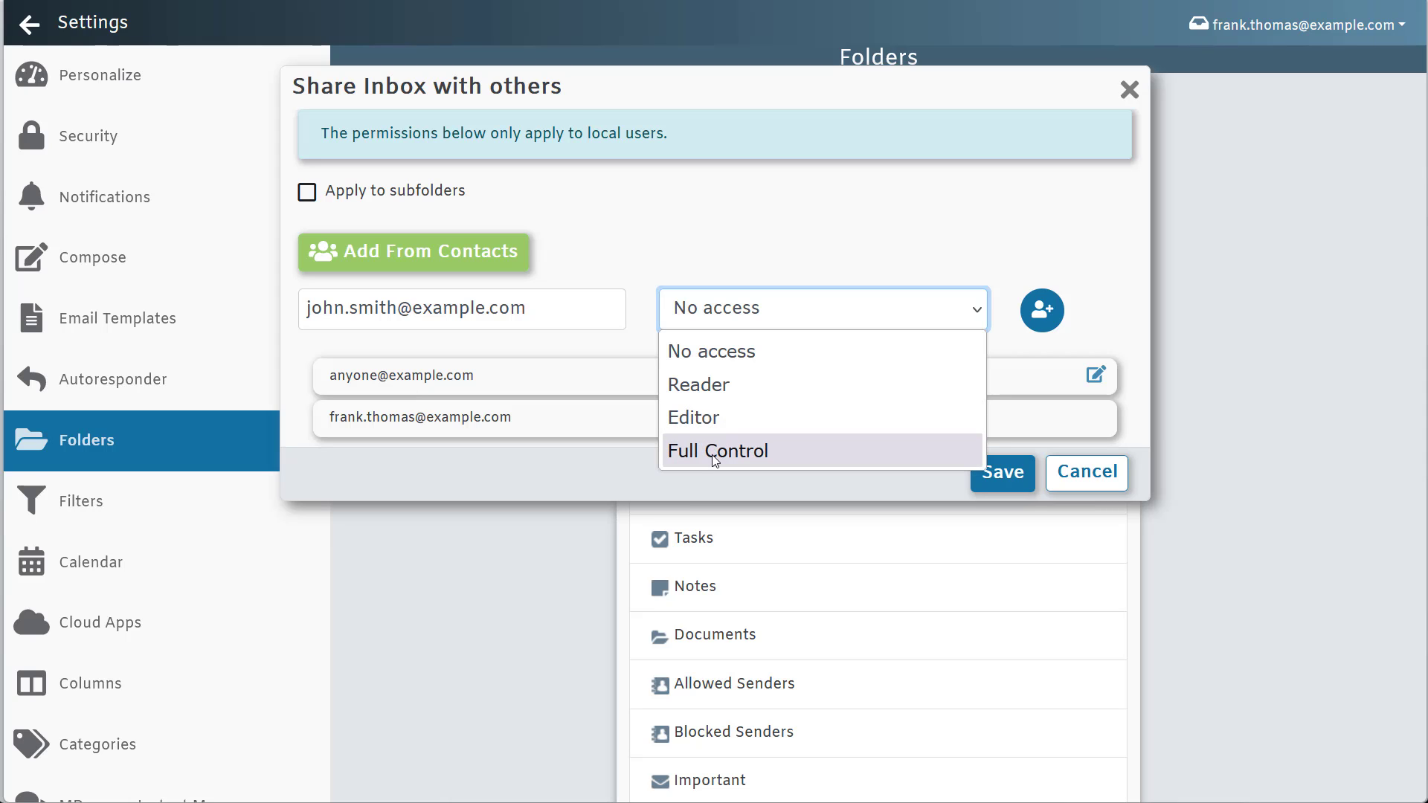
pyautogui.click(725, 389)
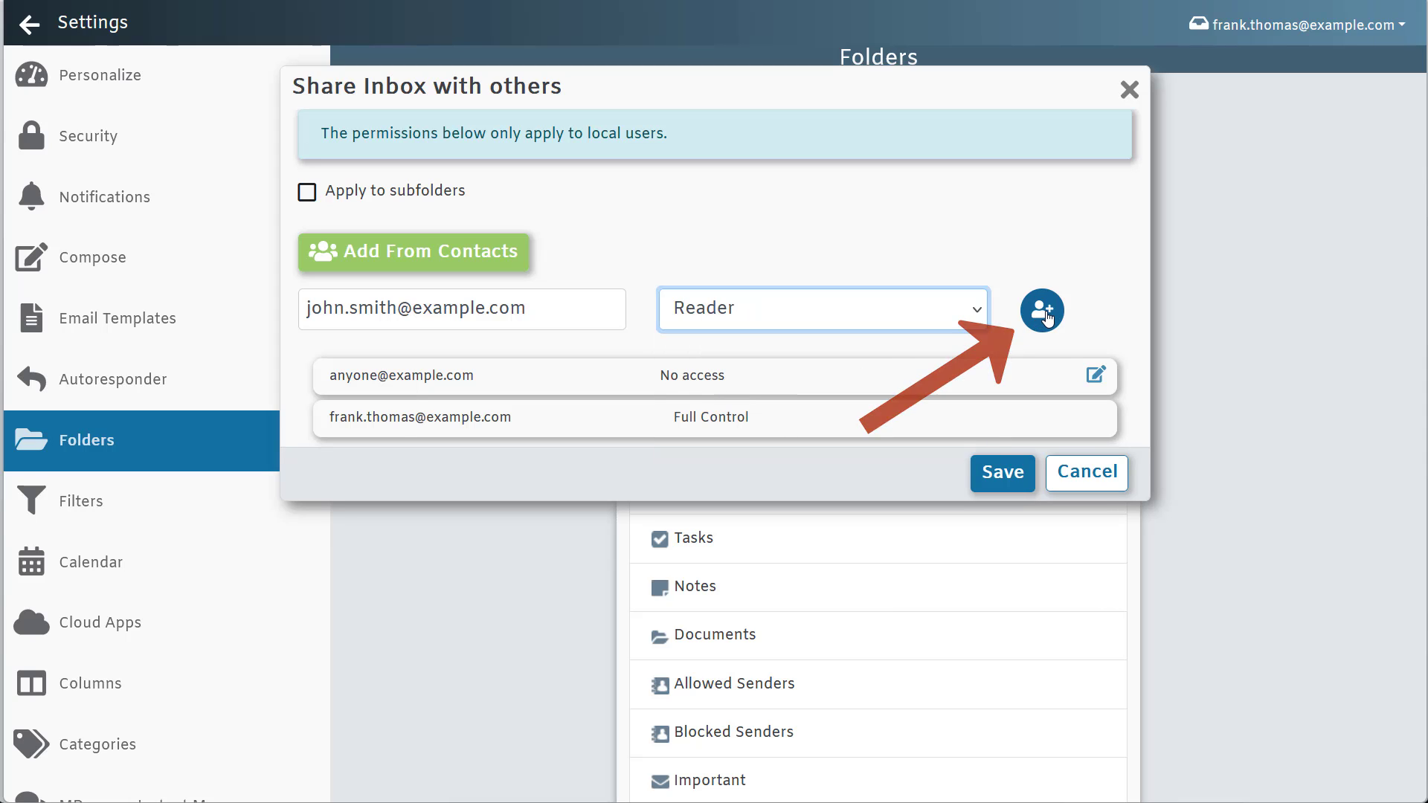
pyautogui.click(1043, 311)
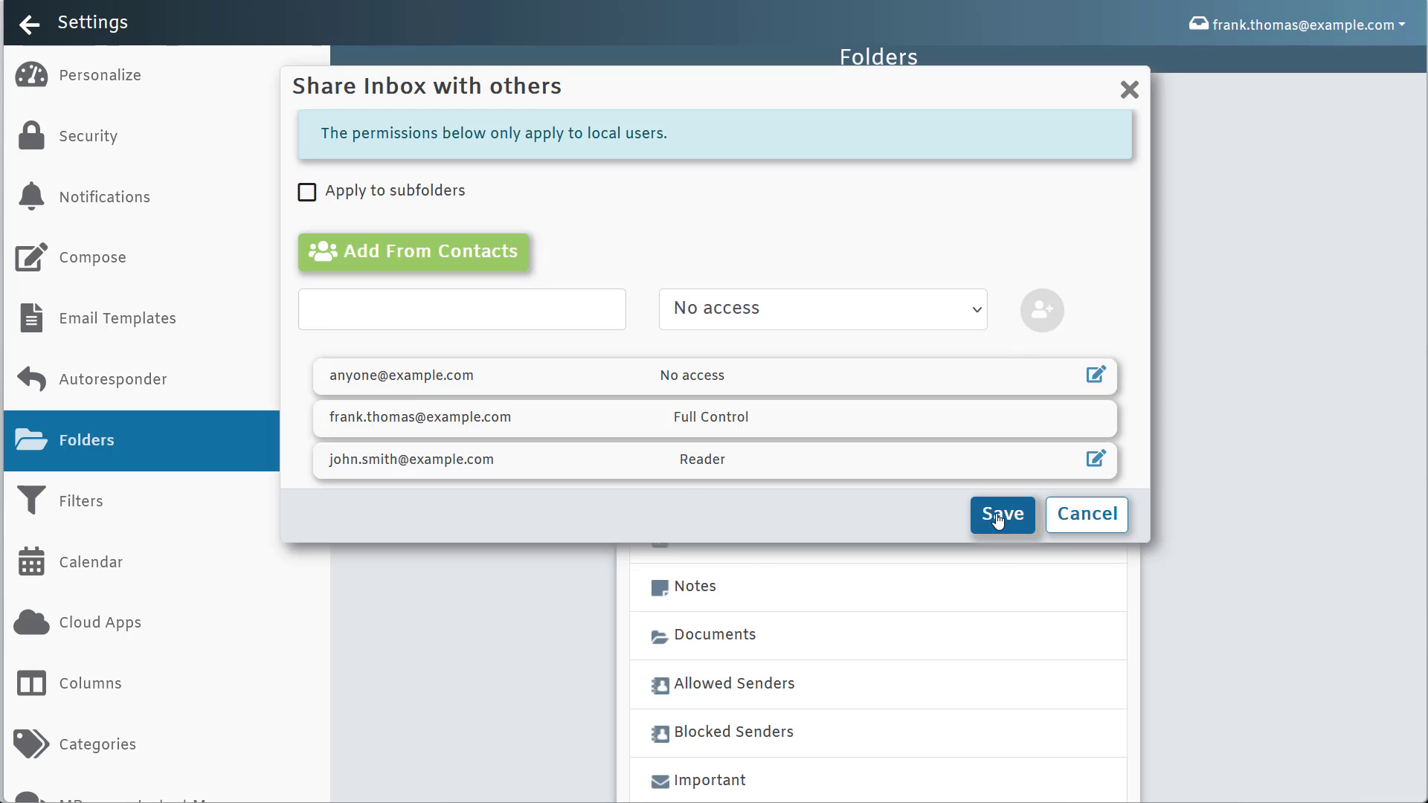
pyautogui.click(997, 517)
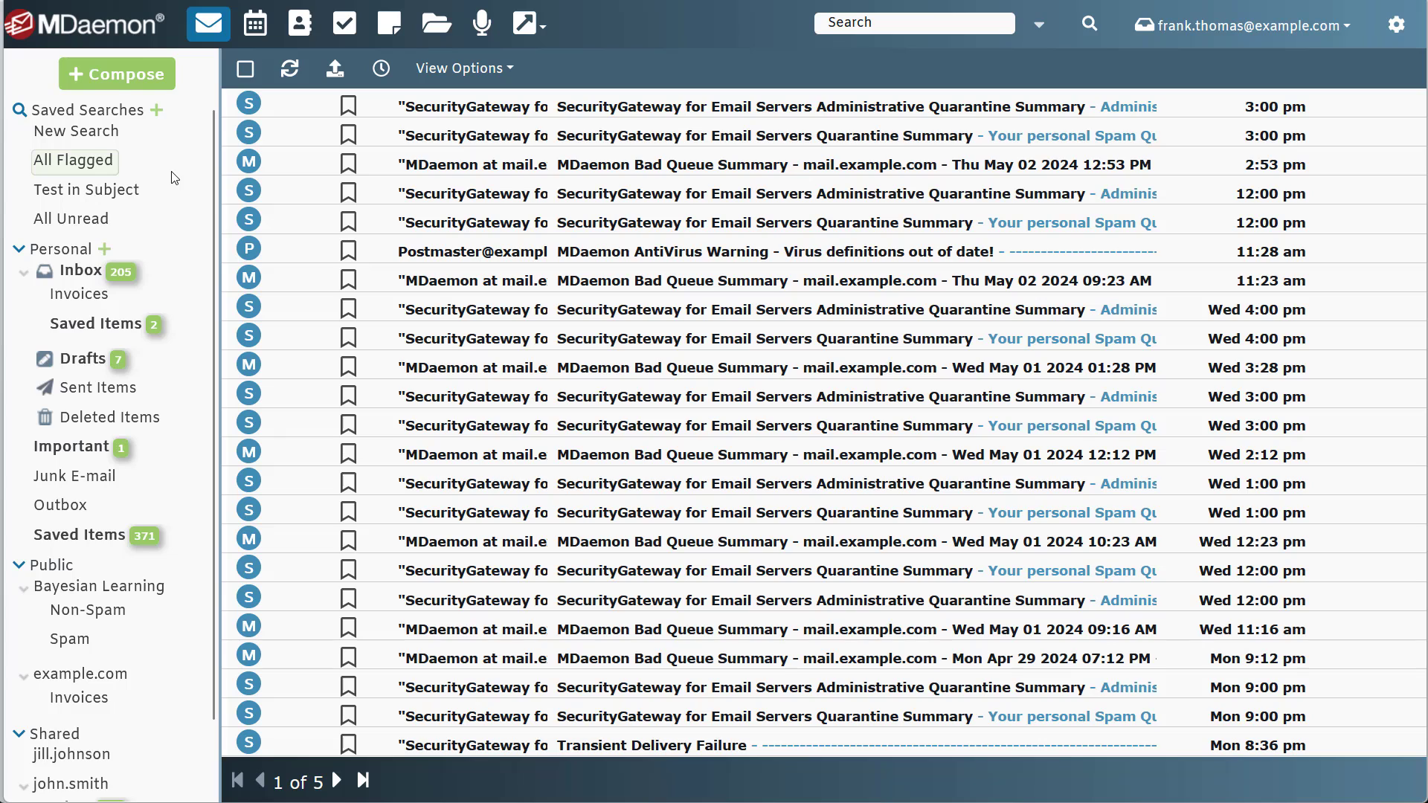
# Step: In the Tasks area, bring up the folder menu for the personal Tasks folder
pyautogui.click(347, 24)
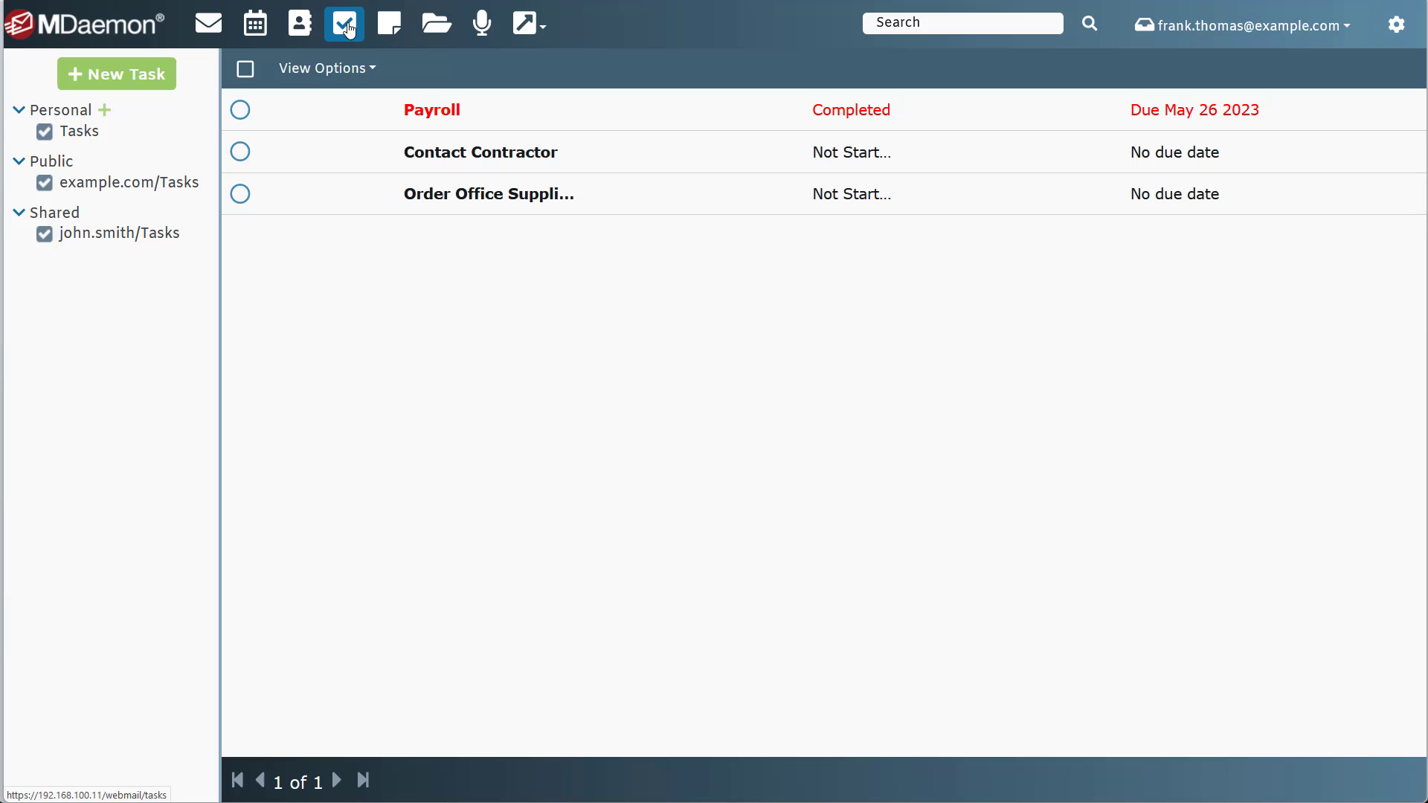
pyautogui.rightClick(80, 141)
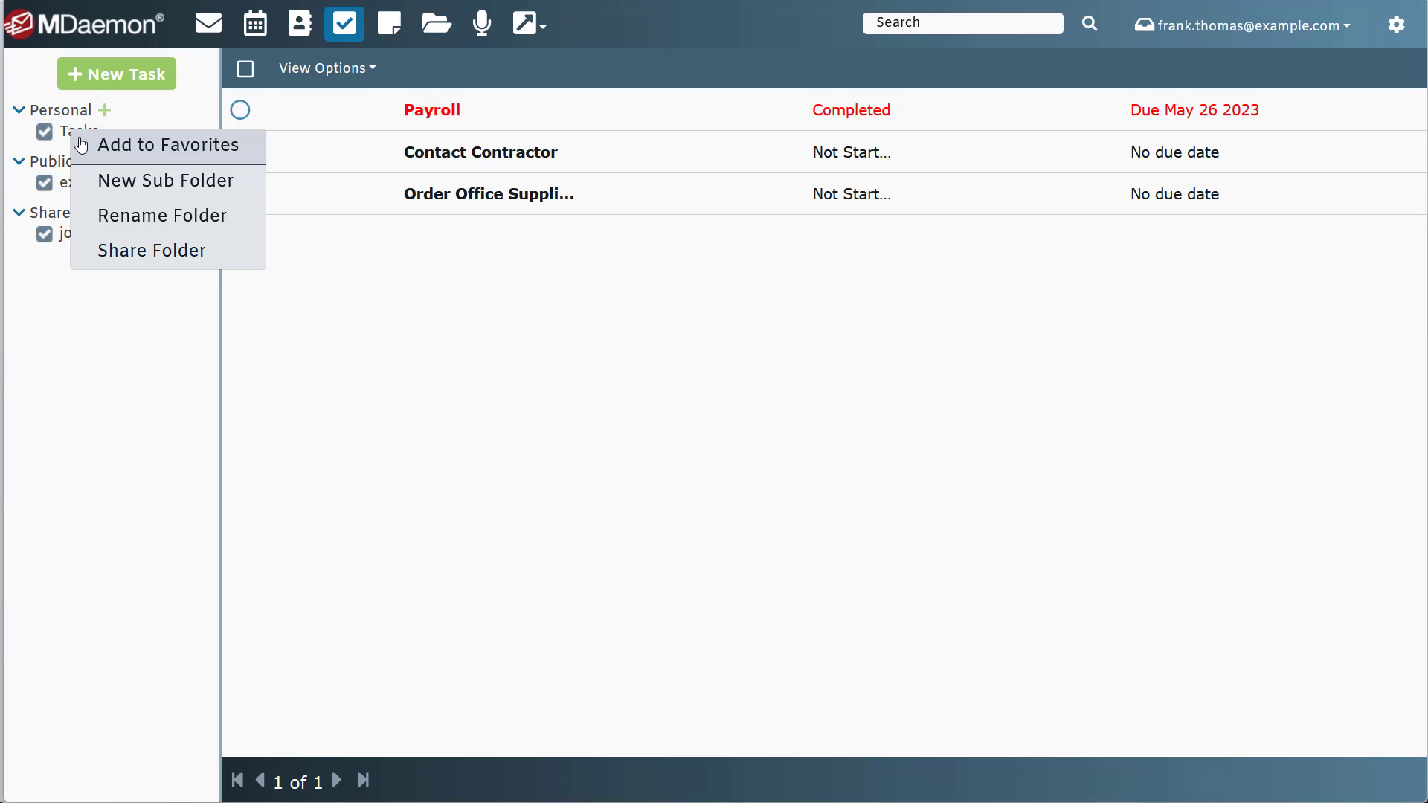
pyautogui.click(139, 253)
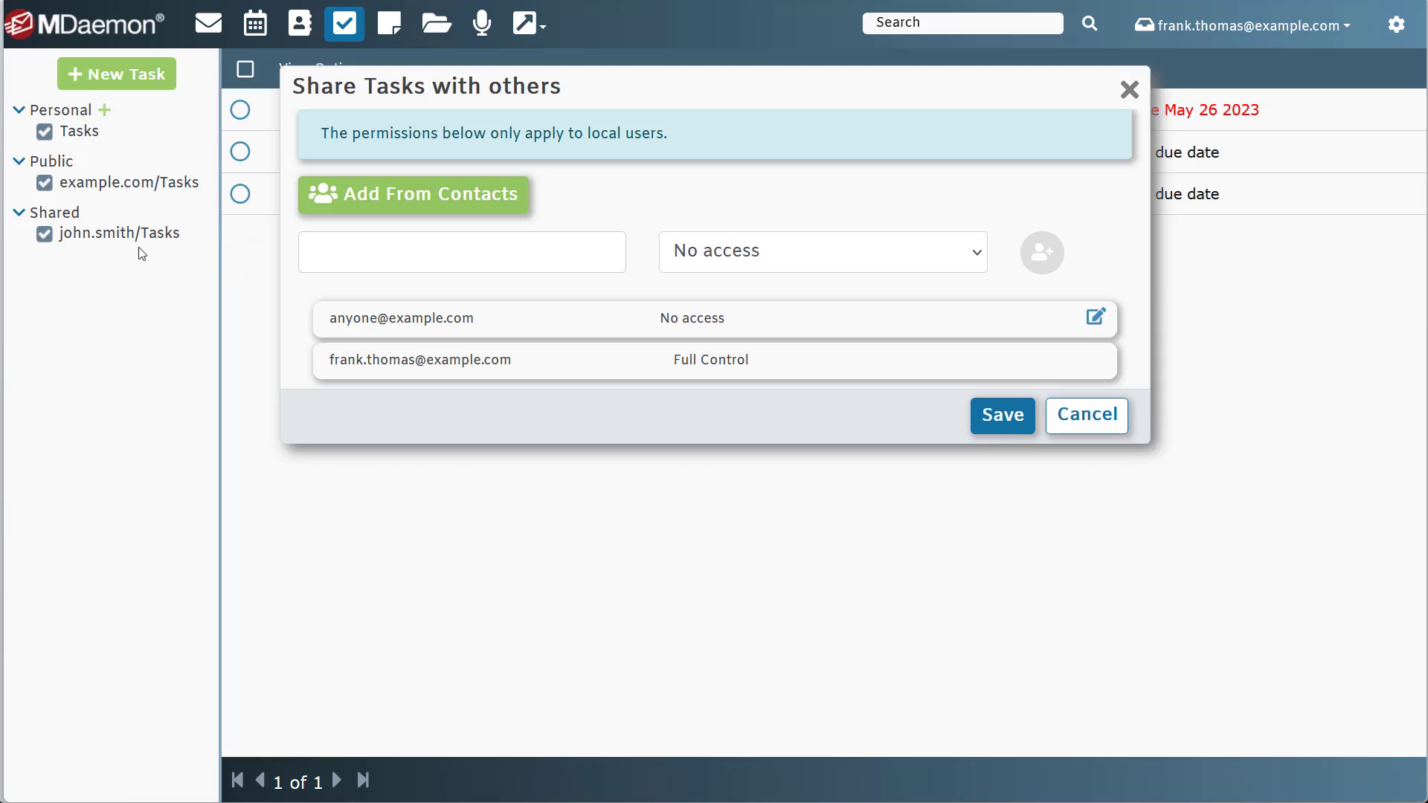
pyautogui.click(408, 252)
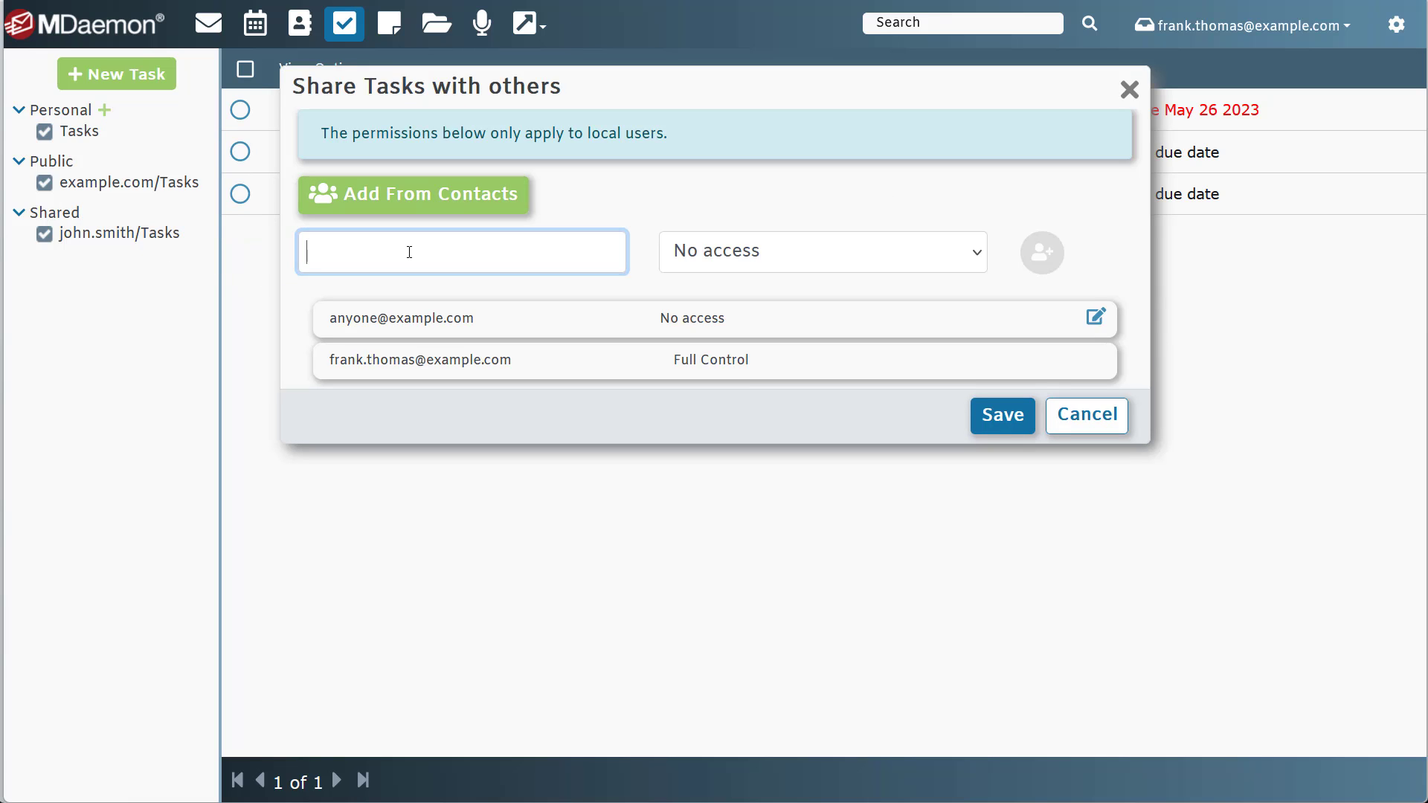
pyautogui.write('john.smith@example.com')
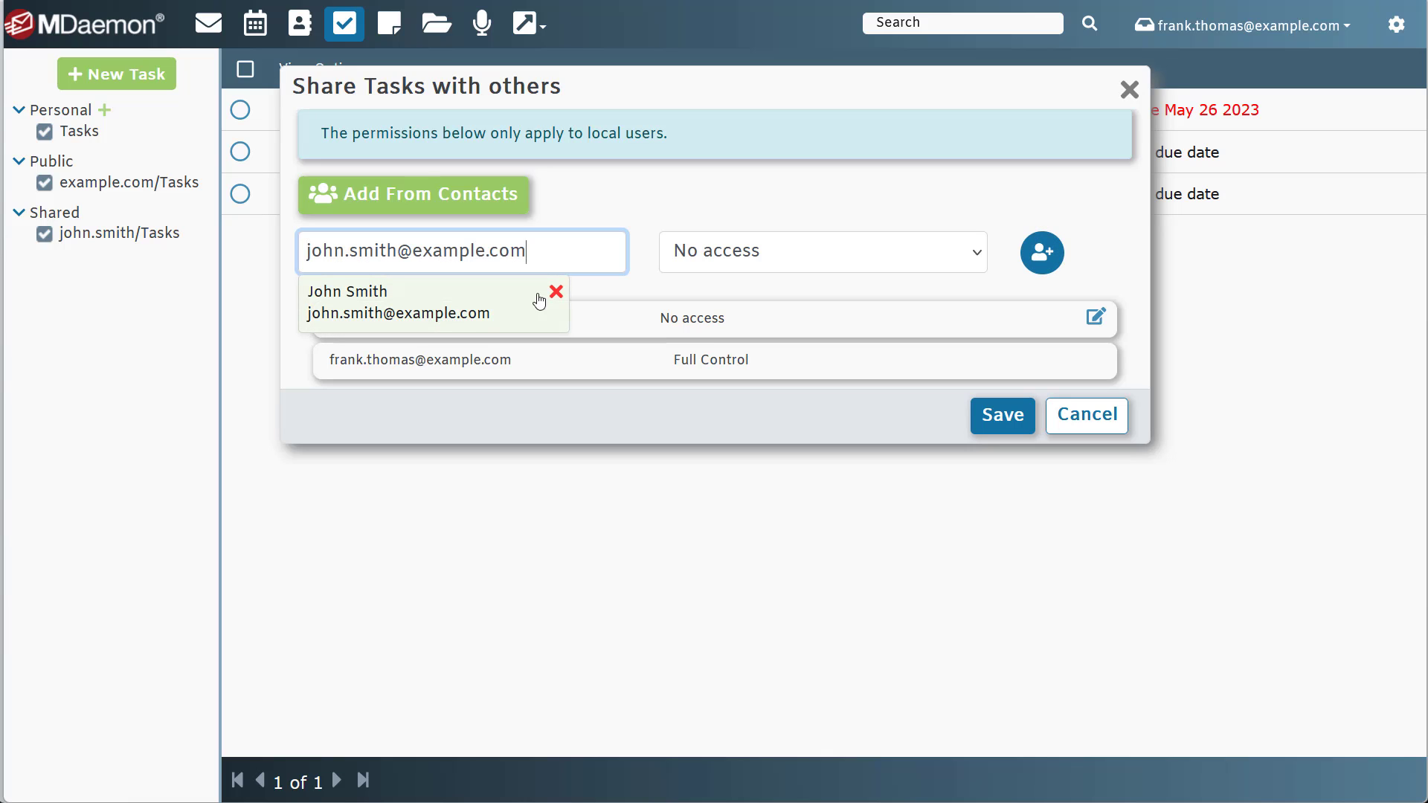
pyautogui.click(978, 255)
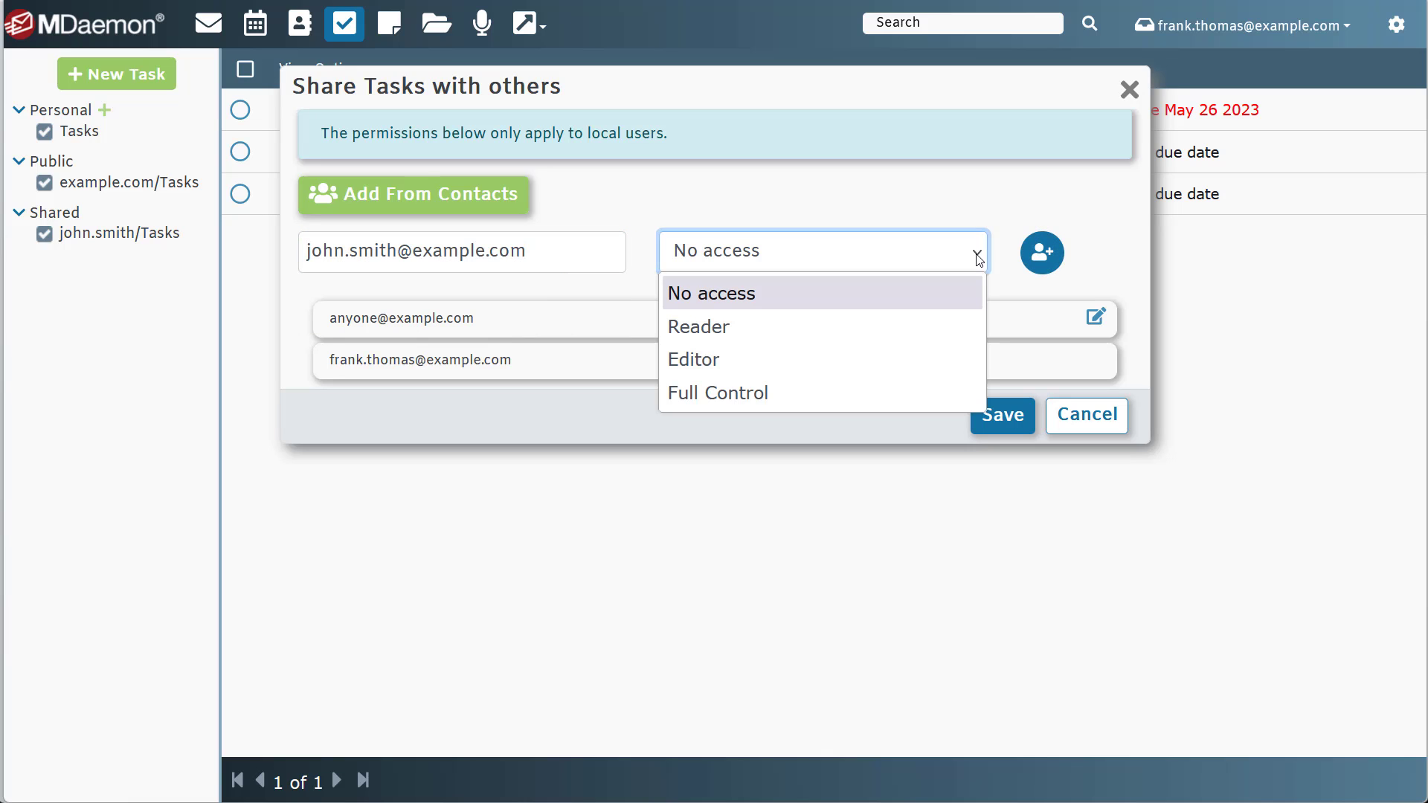
pyautogui.click(709, 364)
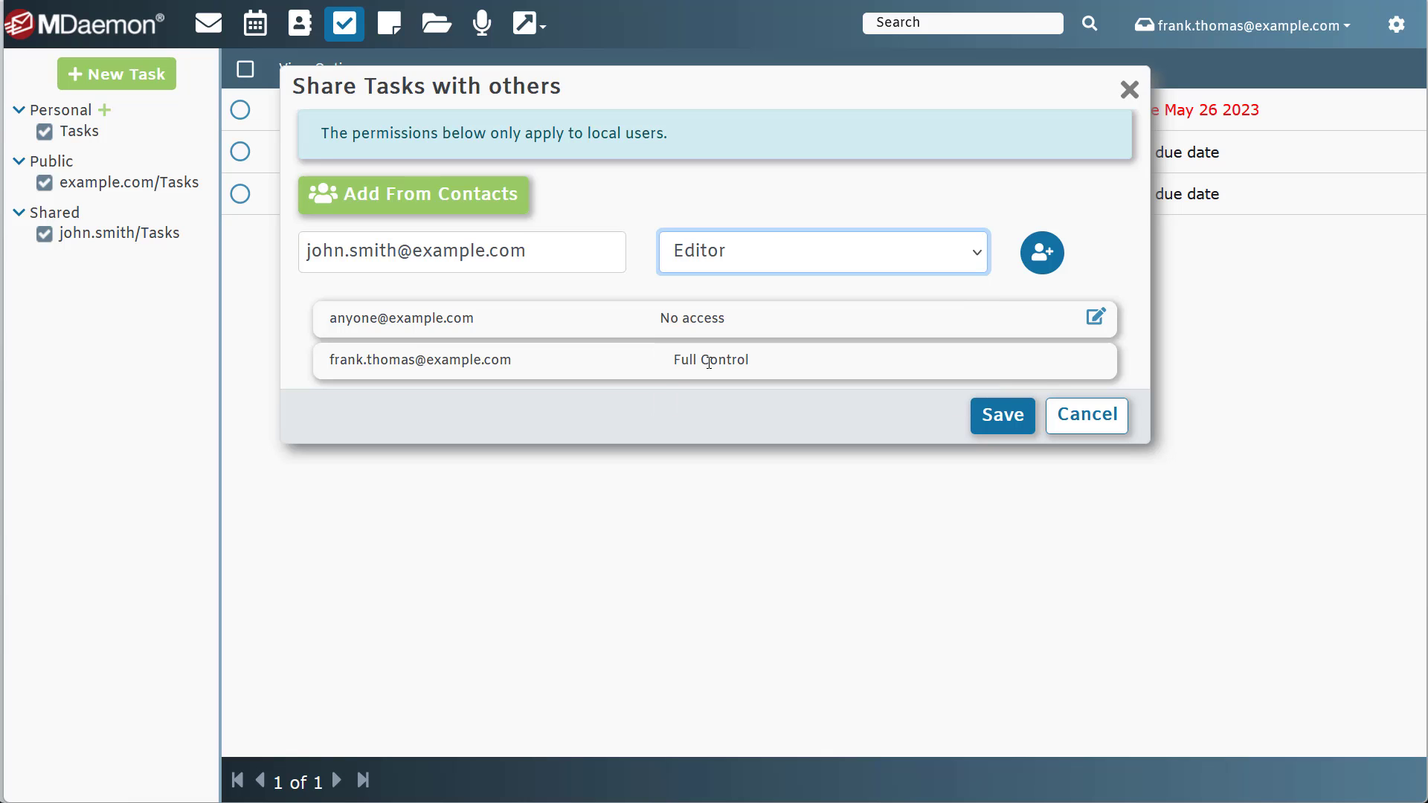
pyautogui.click(1041, 252)
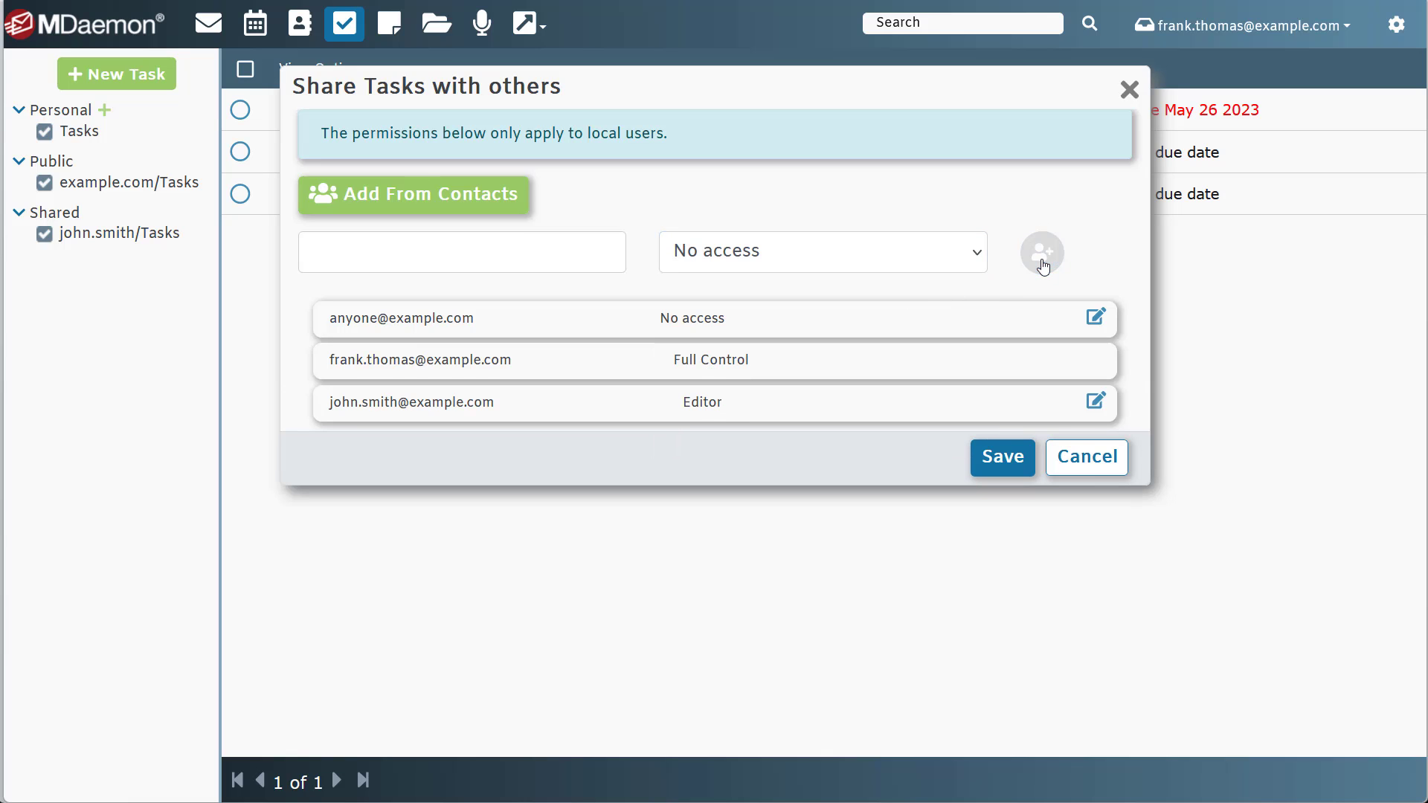
pyautogui.click(1002, 457)
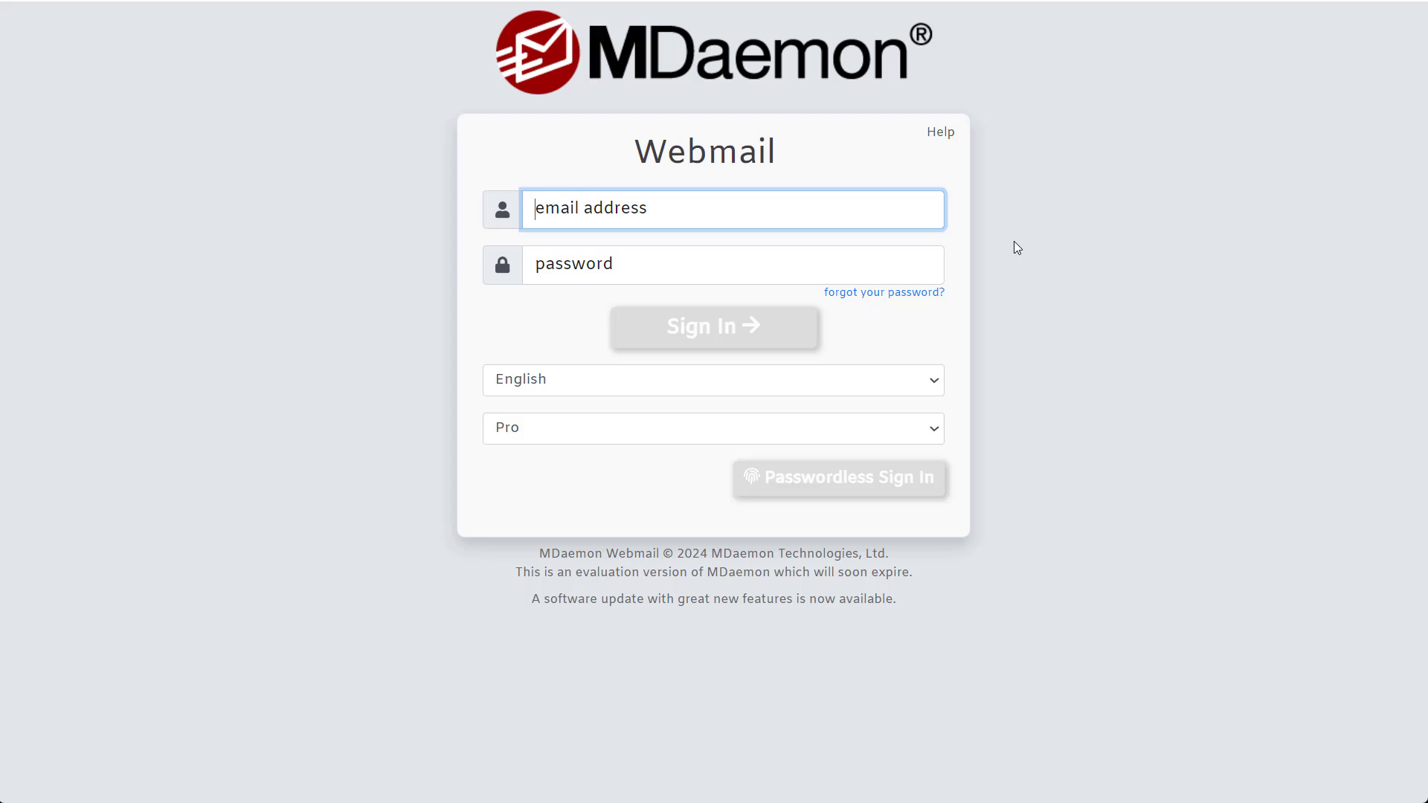
pyautogui.write('john.smith@example.com')
pyautogui.press('Tab')
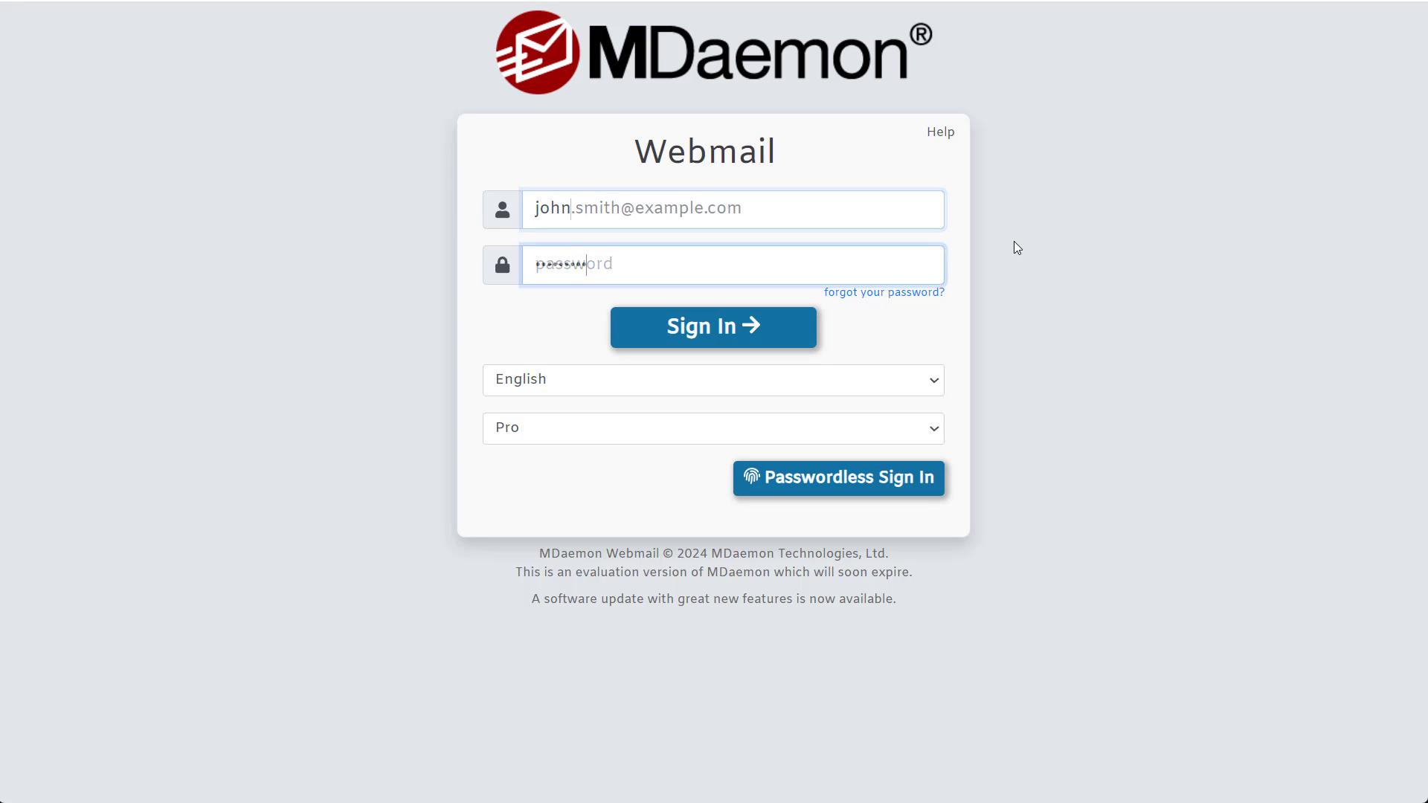
pyautogui.write('••••••••••')
pyautogui.press('Return')
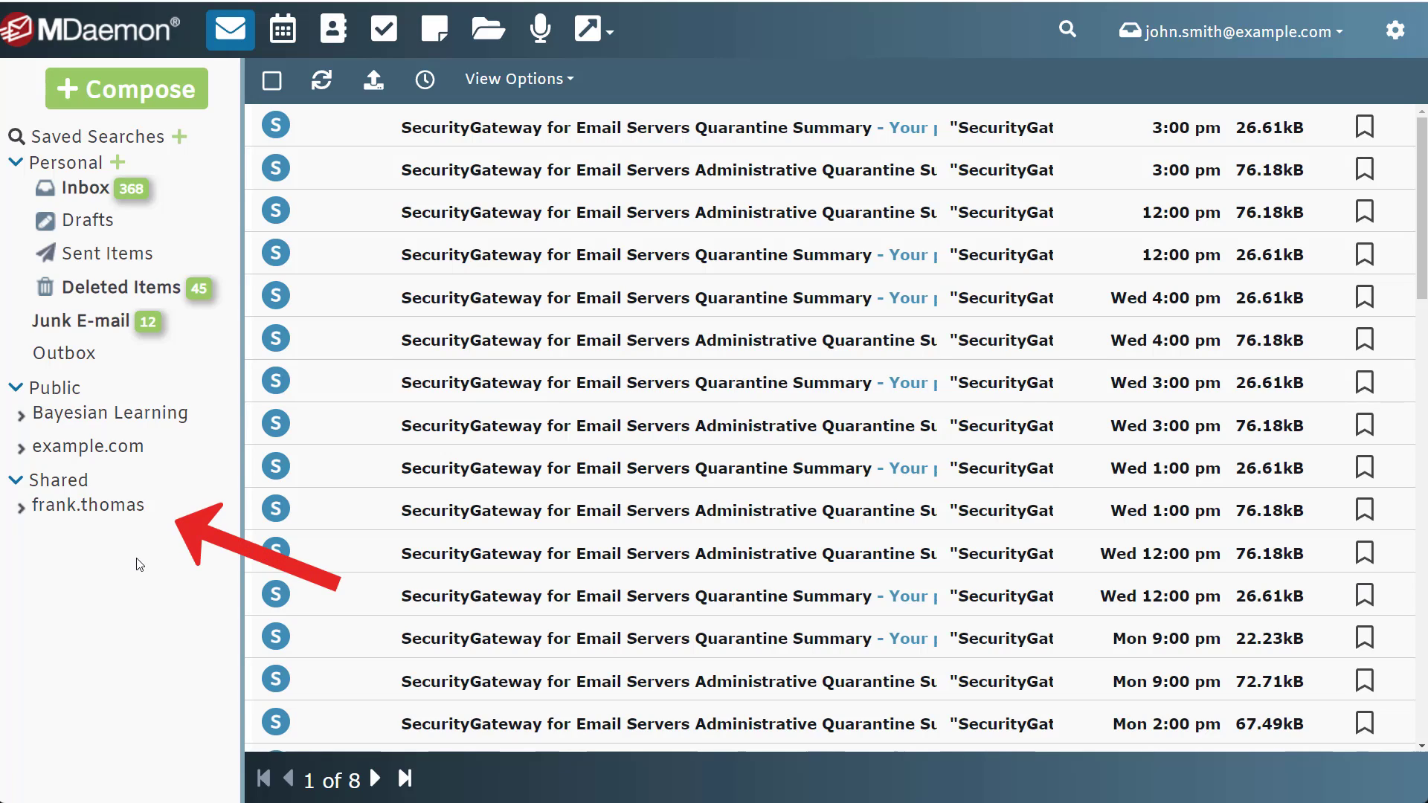
pyautogui.click(22, 509)
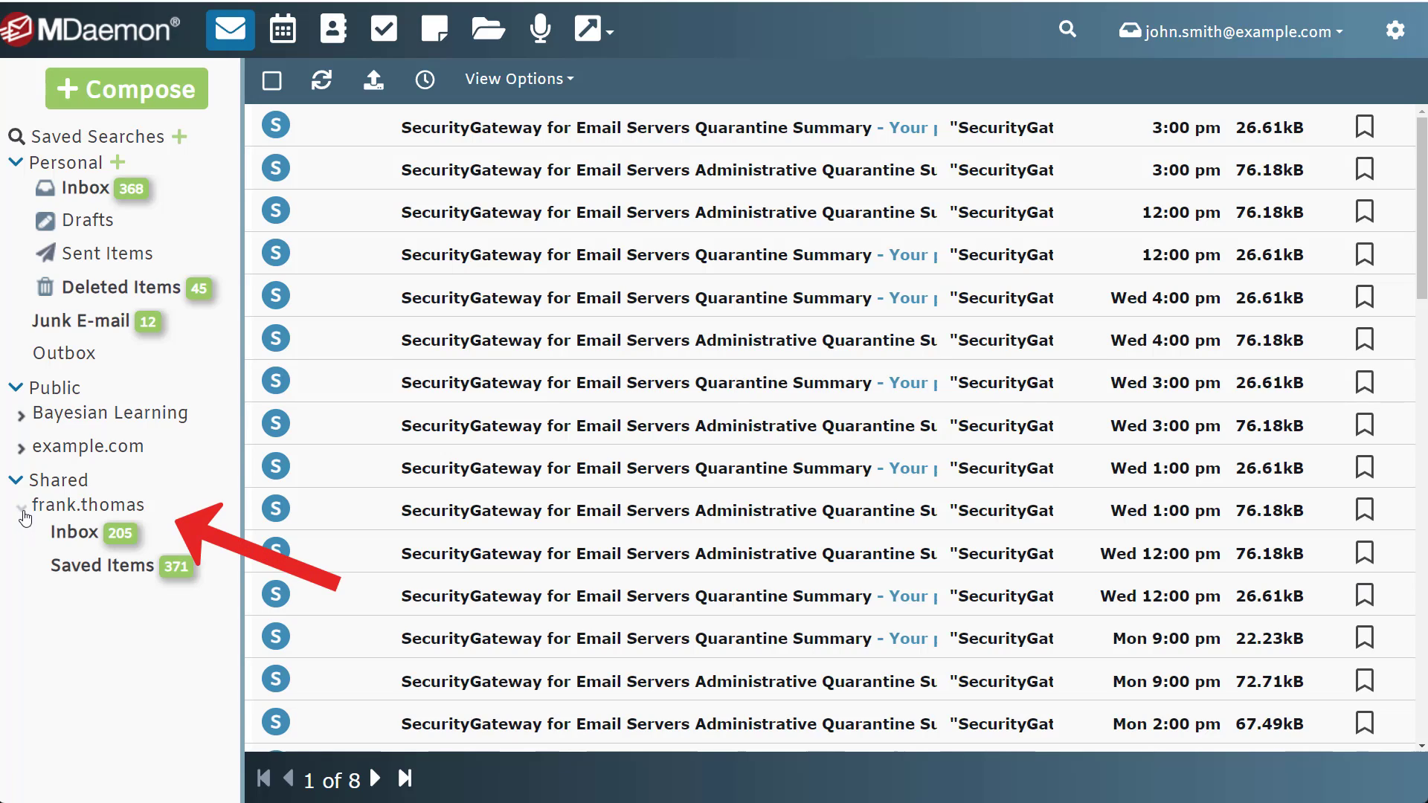